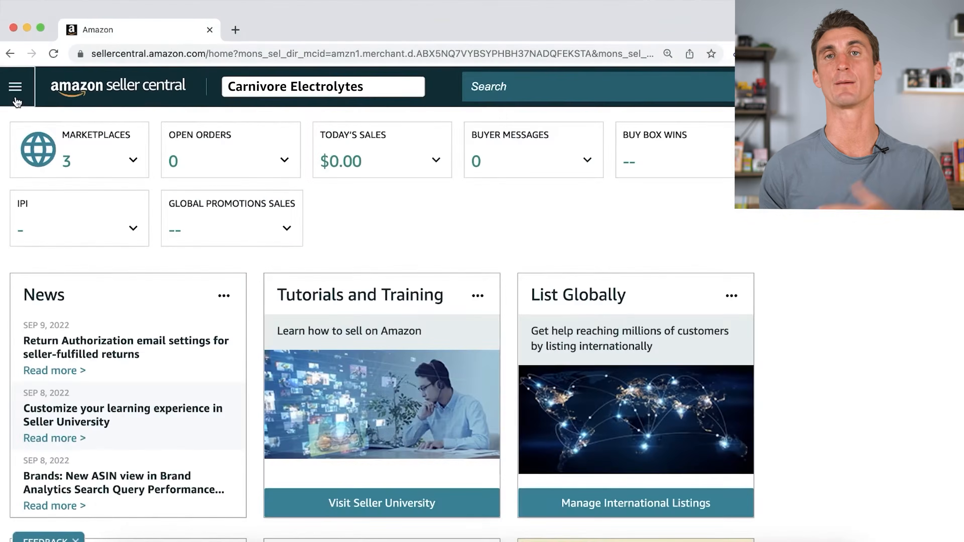
Open the Add Products page for finding products in Amazon's catalog and activate its product search.
{"action": "left_click", "coordinate": [11, 87]}
{"action": "mouse_move", "coordinate": [55, 162]}
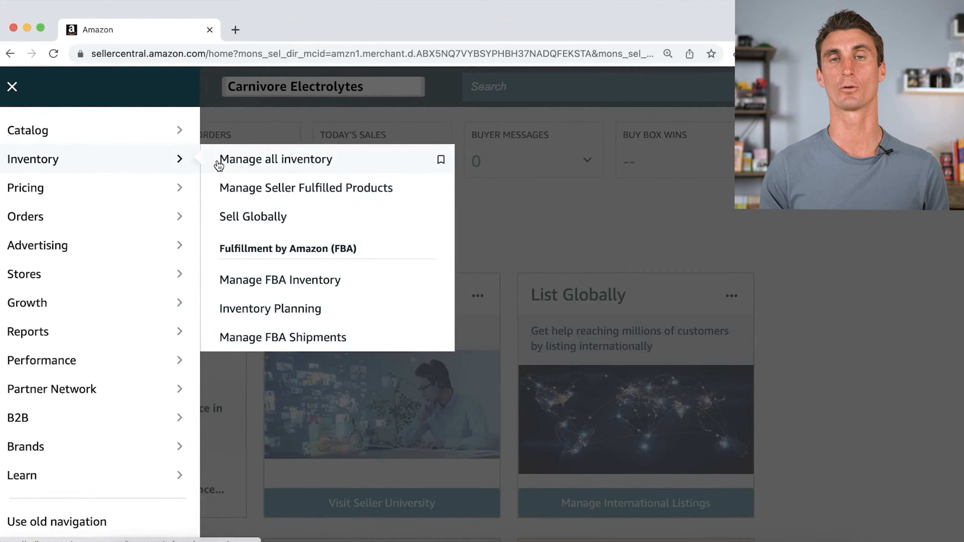
{"action": "mouse_move", "coordinate": [114, 135]}
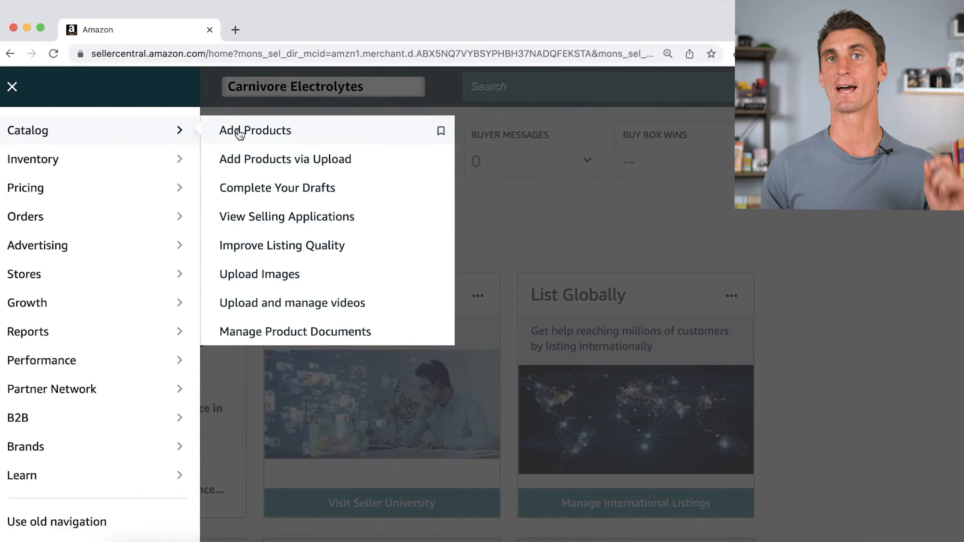
{"action": "left_click", "coordinate": [249, 133]}
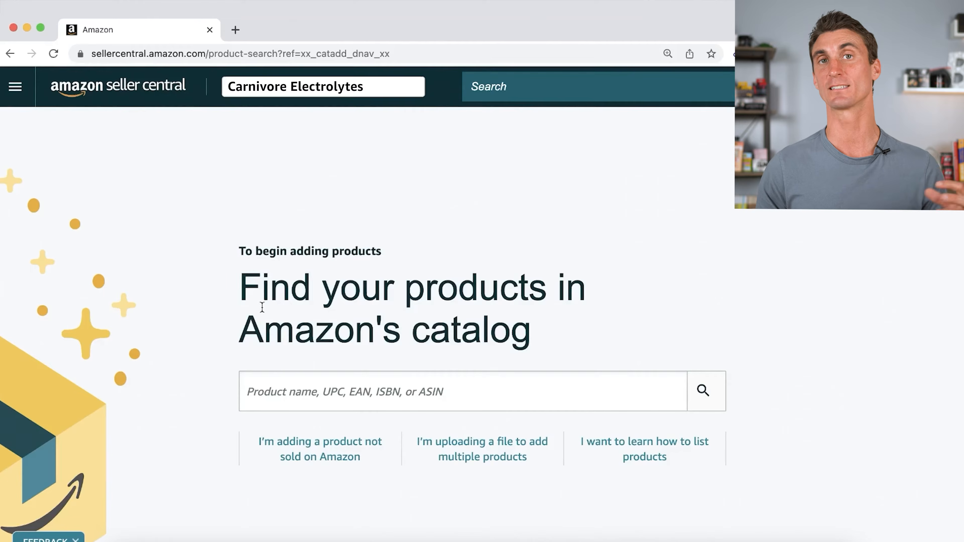
{"action": "left_click", "coordinate": [288, 399]}
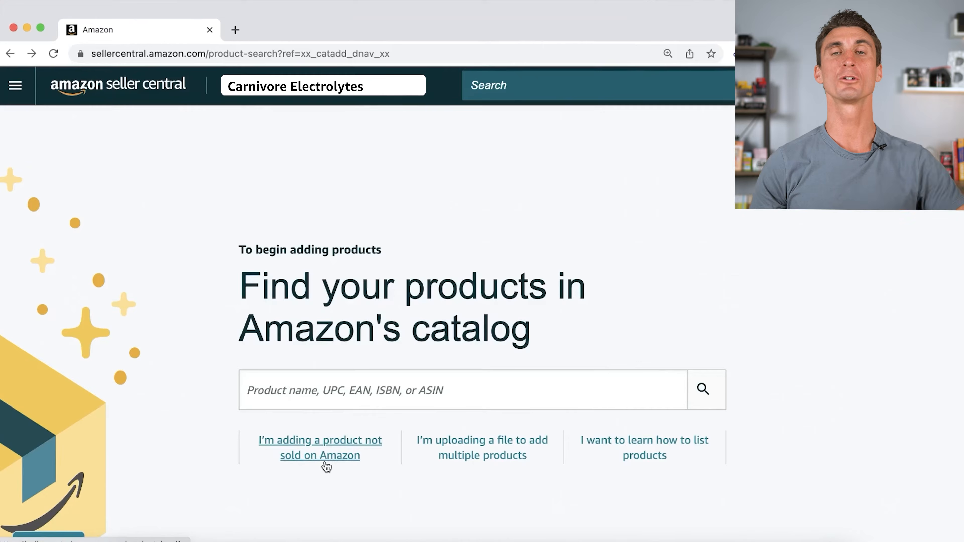
Open the page for managing all inventory.
{"action": "left_click", "coordinate": [16, 91]}
{"action": "mouse_move", "coordinate": [47, 132]}
{"action": "mouse_move", "coordinate": [81, 168]}
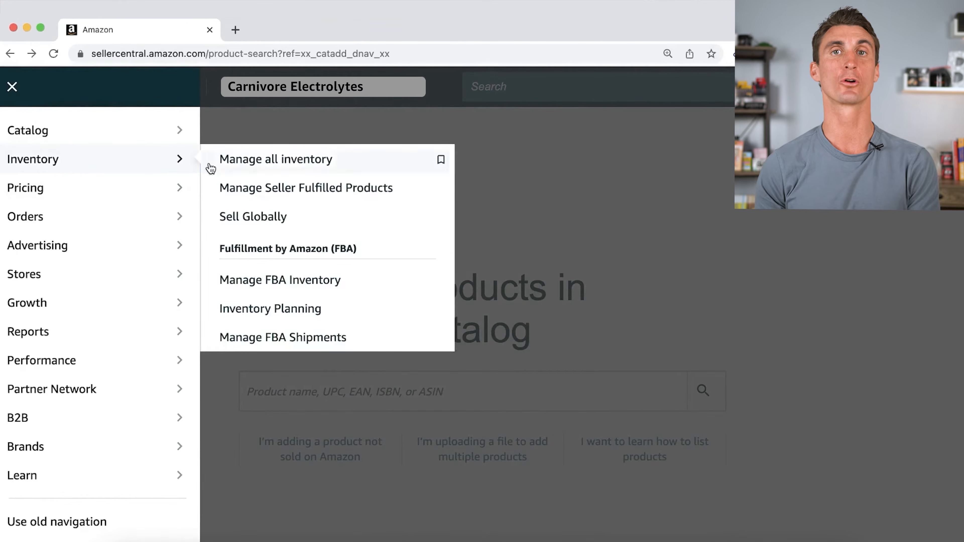
{"action": "left_click", "coordinate": [243, 167]}
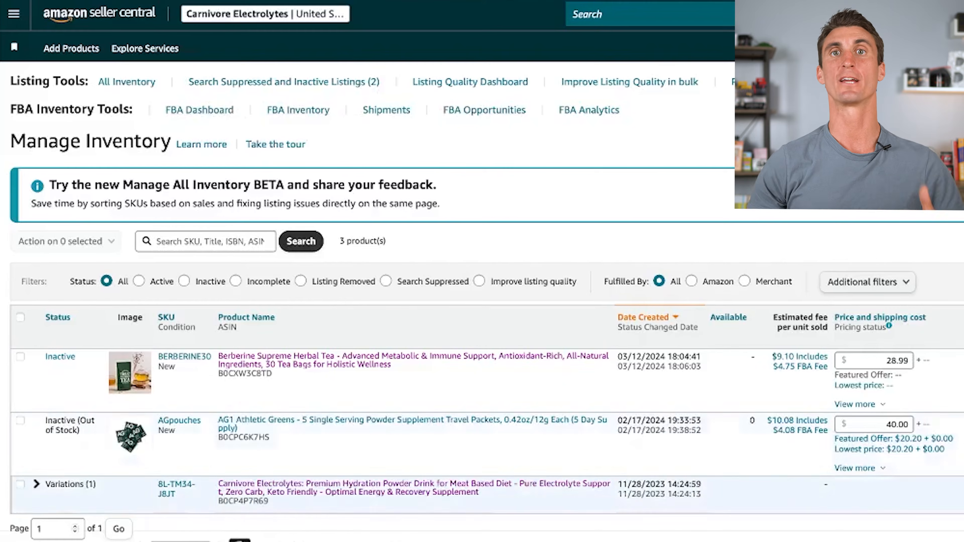
Expand the Carnivore Electrolytes variations and start Send/Replenish Inventory for the unflavored 90-serving product.
{"action": "scroll", "coordinate": [35, 421], "scroll_direction": "down", "scroll_amount": 3}
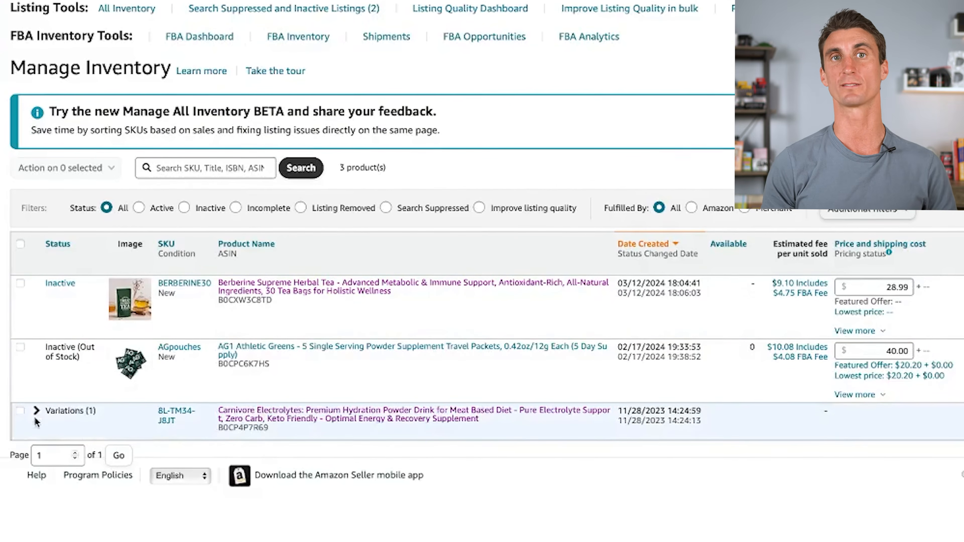
{"action": "left_click", "coordinate": [36, 411]}
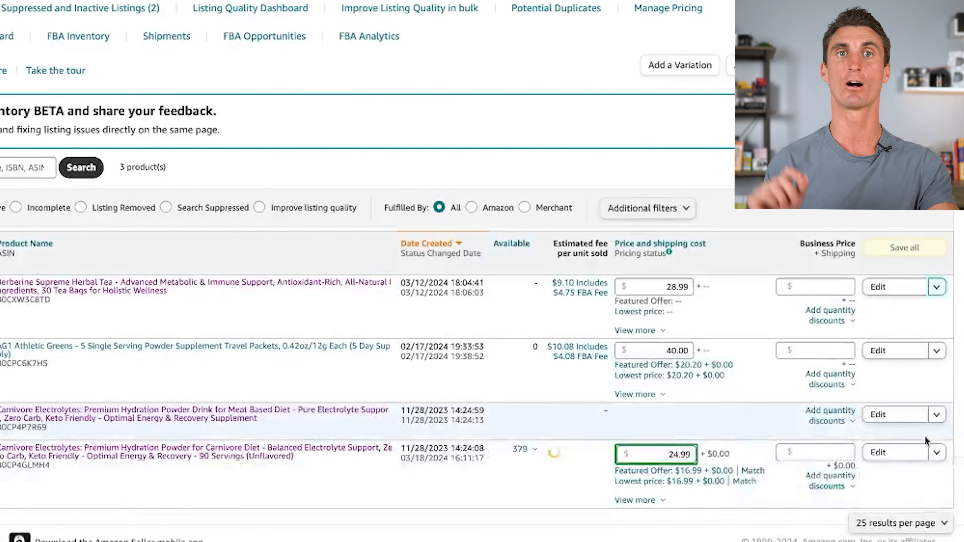
{"action": "left_click", "coordinate": [936, 452]}
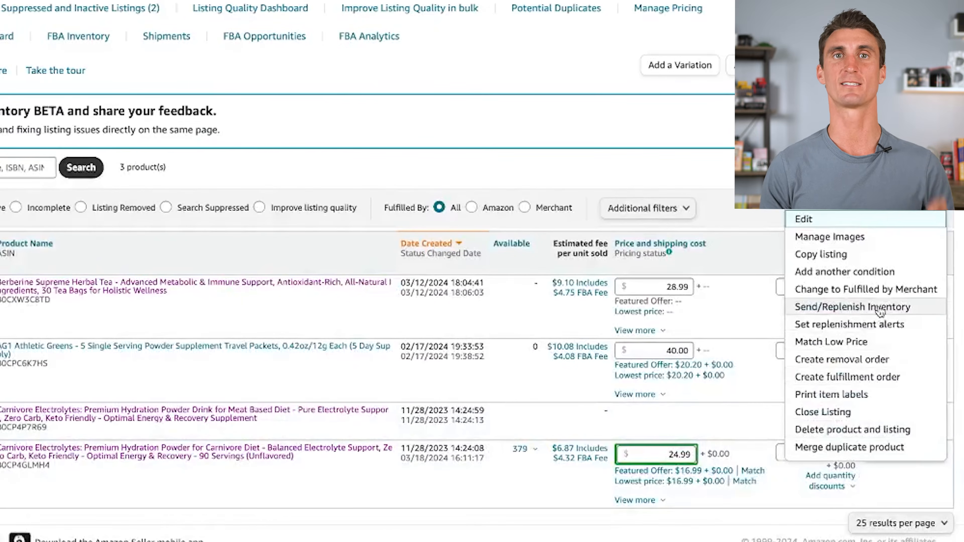
{"action": "left_click", "coordinate": [879, 308]}
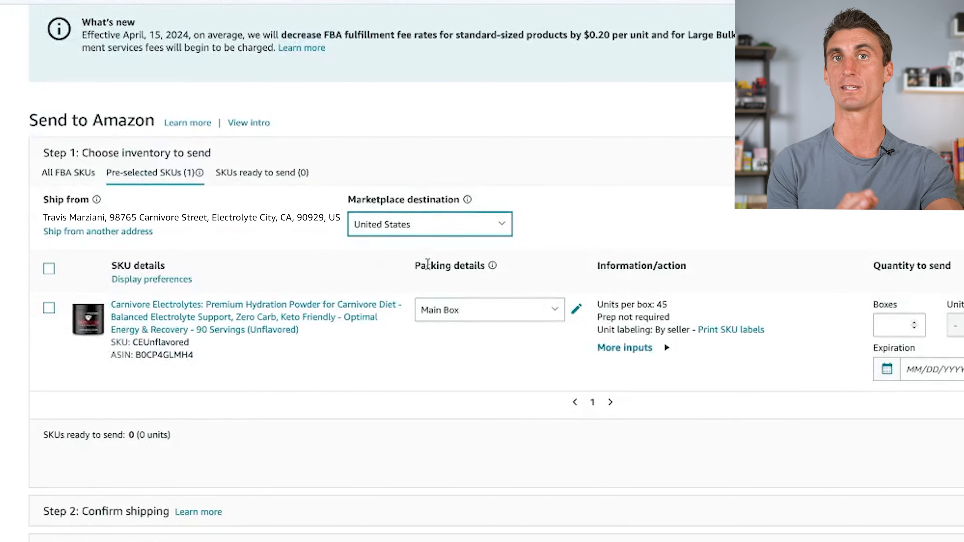
Open the packing details of the CEUnflavored SKU and name its case pack template Carnivore Test.
{"action": "left_click", "coordinate": [576, 309]}
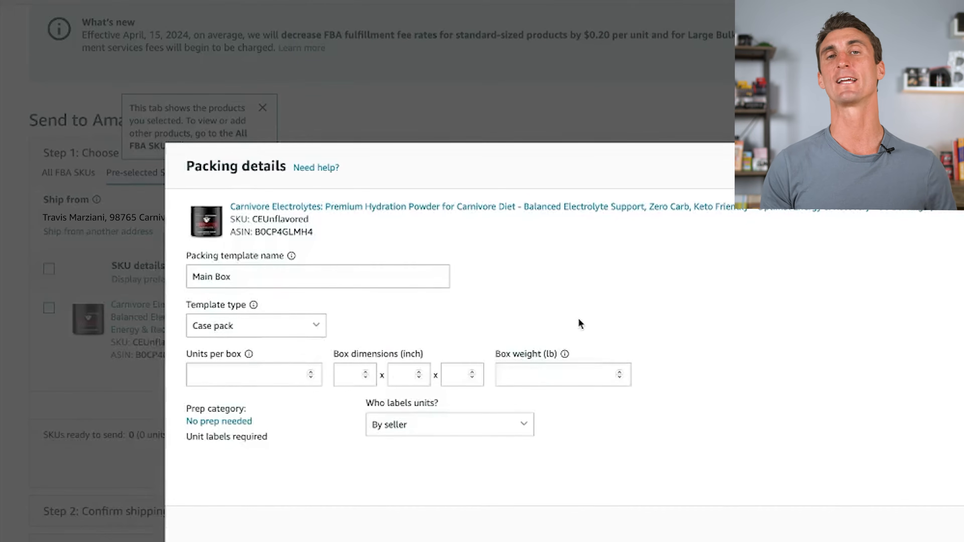
{"action": "triple_click", "coordinate": [274, 277]}
{"action": "left_click", "coordinate": [372, 315]}
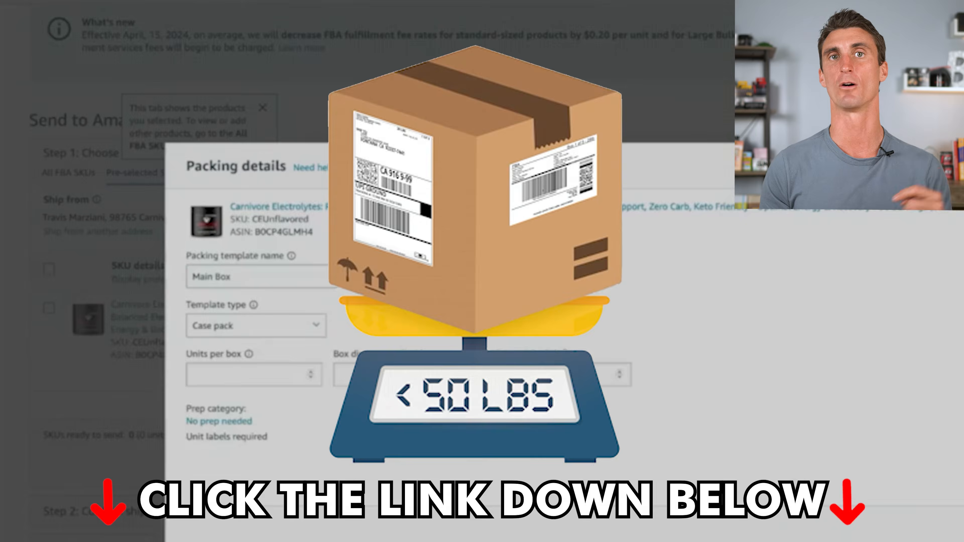
{"action": "triple_click", "coordinate": [274, 276]}
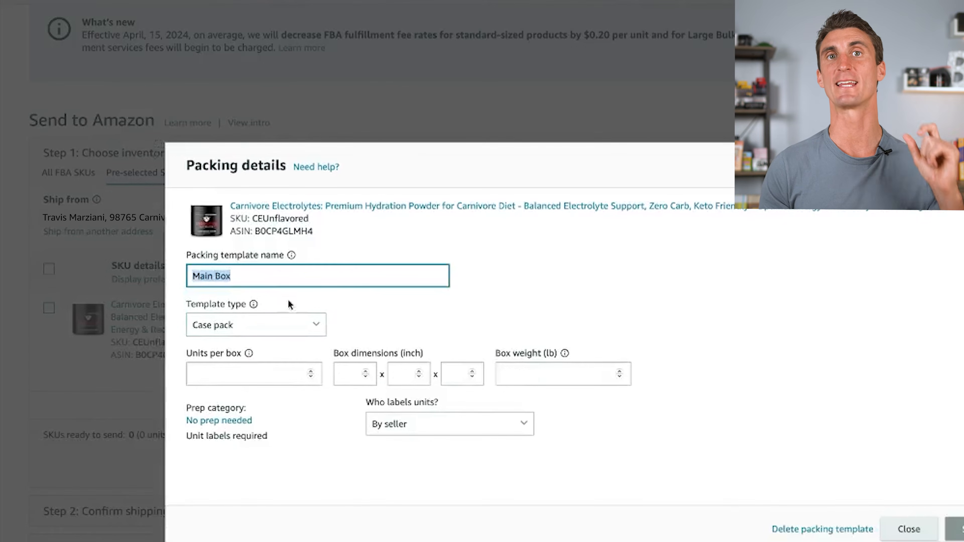
{"action": "key", "text": "BackSpace"}
{"action": "type", "text": "Carnivore Test"}
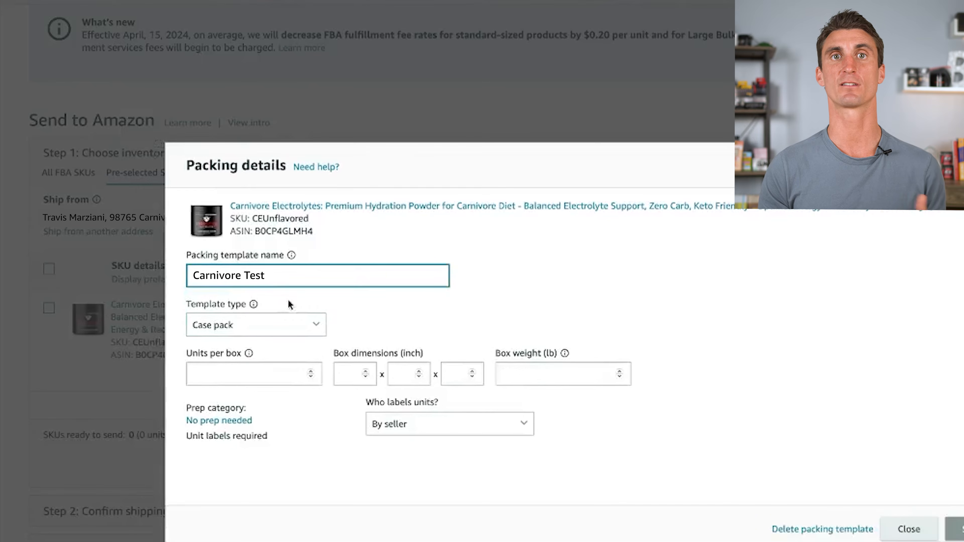
{"action": "left_click", "coordinate": [374, 311]}
Set the case pack to 45 units per box, box dimensions 11 x 18 x 10 inches and box weight 37.35 lb.
{"action": "left_click", "coordinate": [235, 383]}
{"action": "type", "text": "45"}
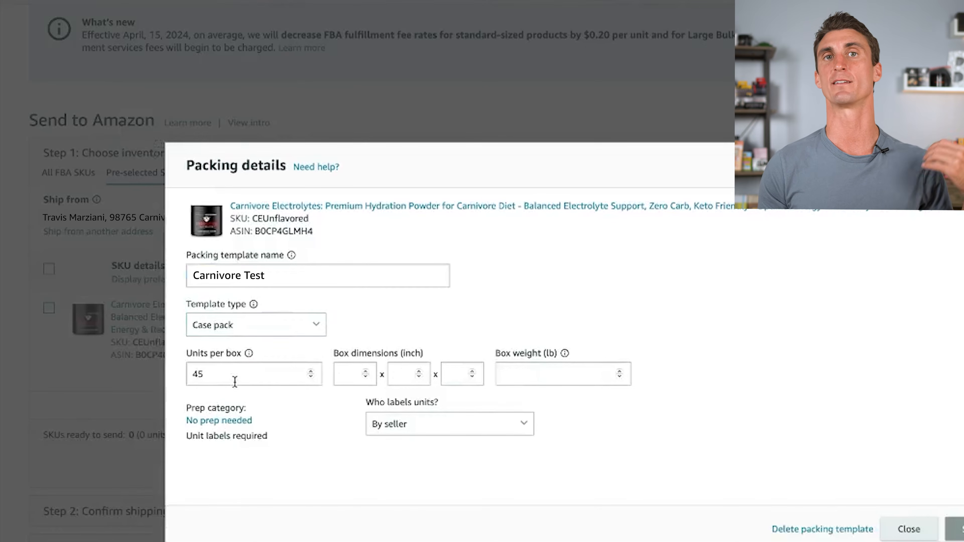
{"action": "left_click", "coordinate": [375, 366]}
{"action": "type", "text": "11"}
{"action": "left_click", "coordinate": [410, 376]}
{"action": "type", "text": "18"}
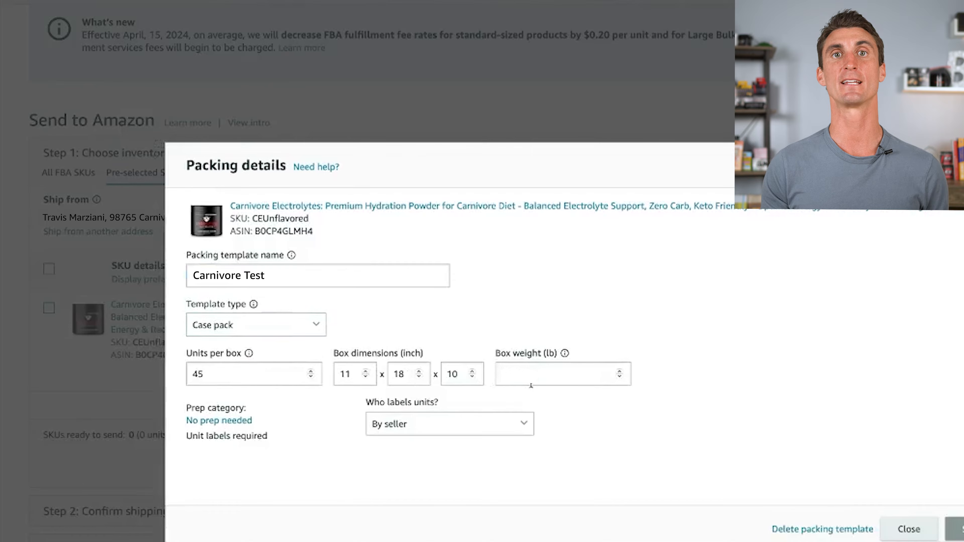
{"action": "left_click", "coordinate": [570, 382]}
{"action": "type", "text": "37.35"}
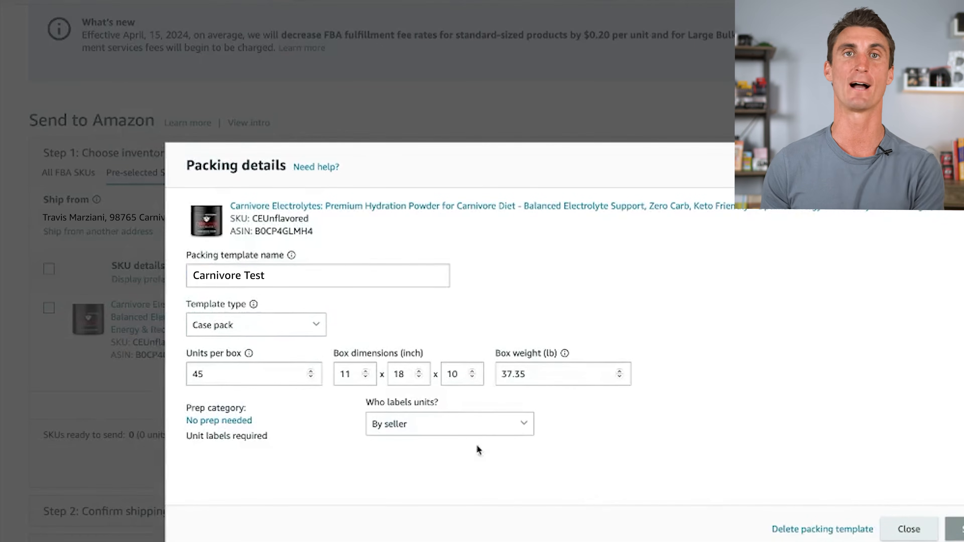
Restart the prep category selection for the item and choose No prep needed.
{"action": "left_click", "coordinate": [239, 425]}
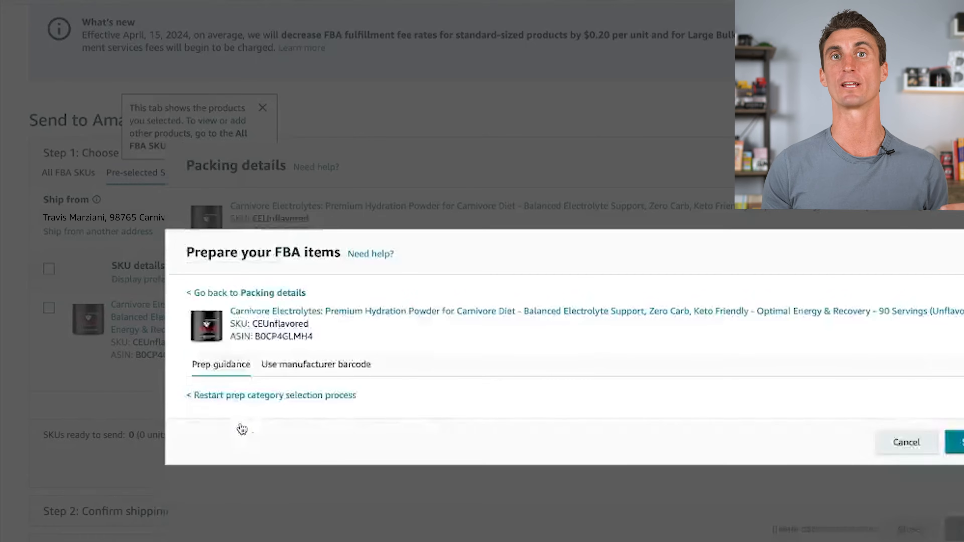
{"action": "left_click", "coordinate": [225, 397]}
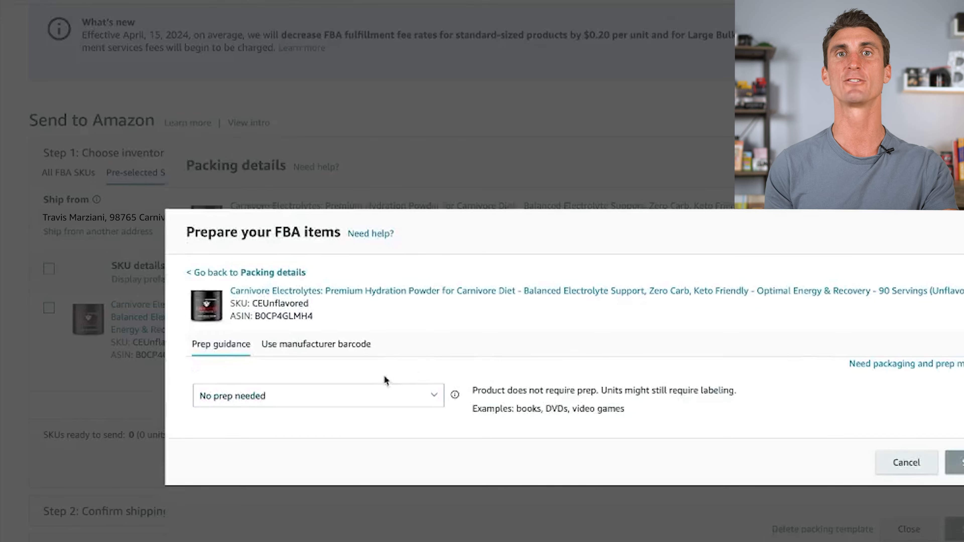
{"action": "left_click", "coordinate": [402, 405]}
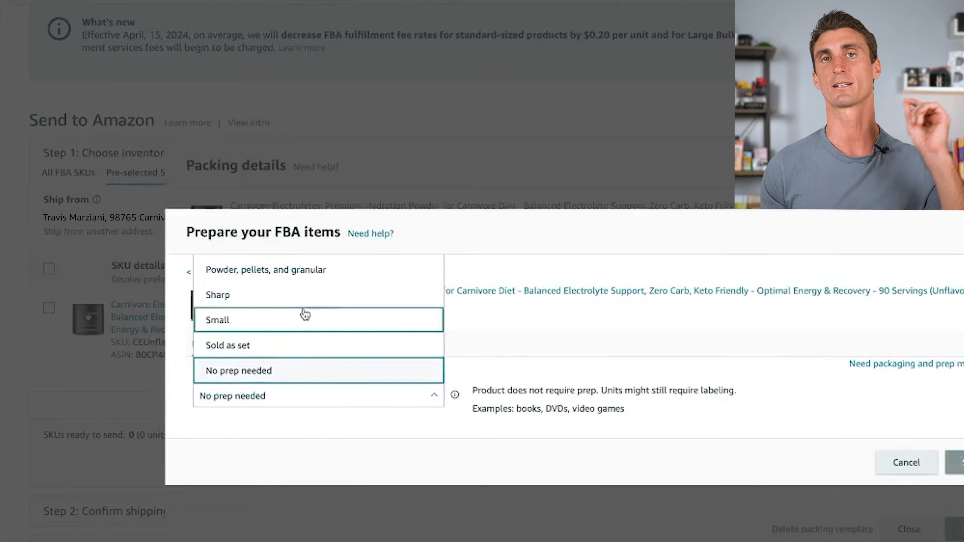
{"action": "left_click", "coordinate": [305, 381]}
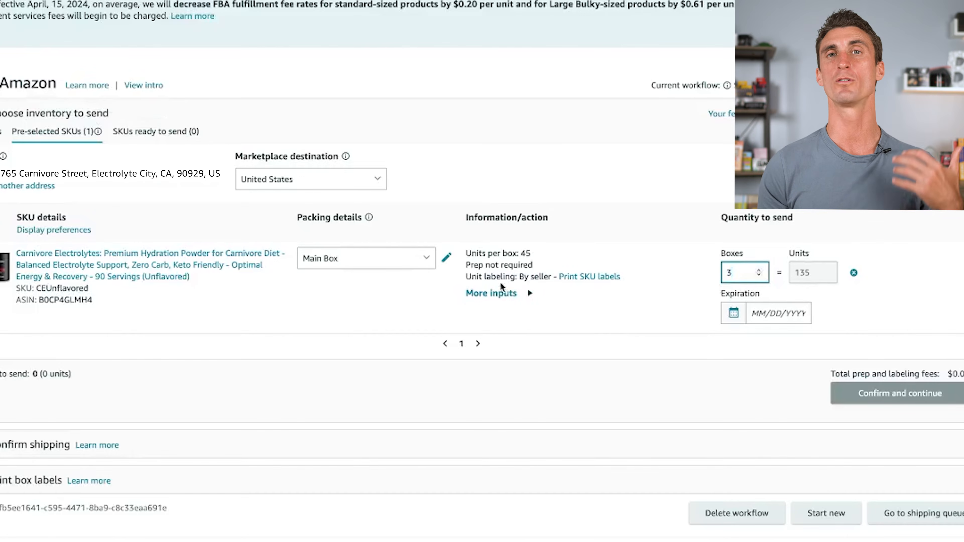
Open SKU label printing and choose the format 30-up labels 1" x 2-5/8" on US Letter.
{"action": "left_click", "coordinate": [587, 273]}
{"action": "left_click", "coordinate": [364, 269]}
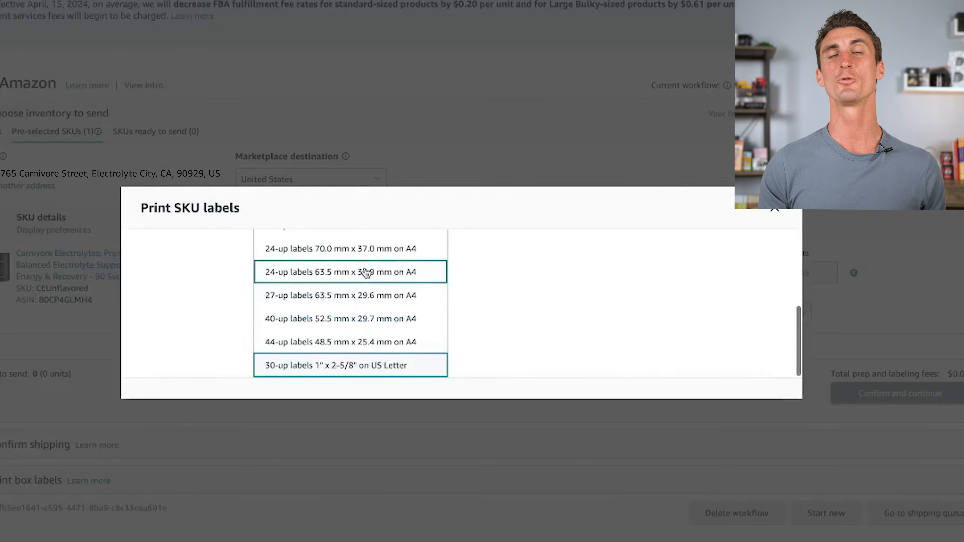
{"action": "left_click", "coordinate": [406, 365]}
{"action": "left_click", "coordinate": [618, 324]}
{"action": "left_click", "coordinate": [654, 328]}
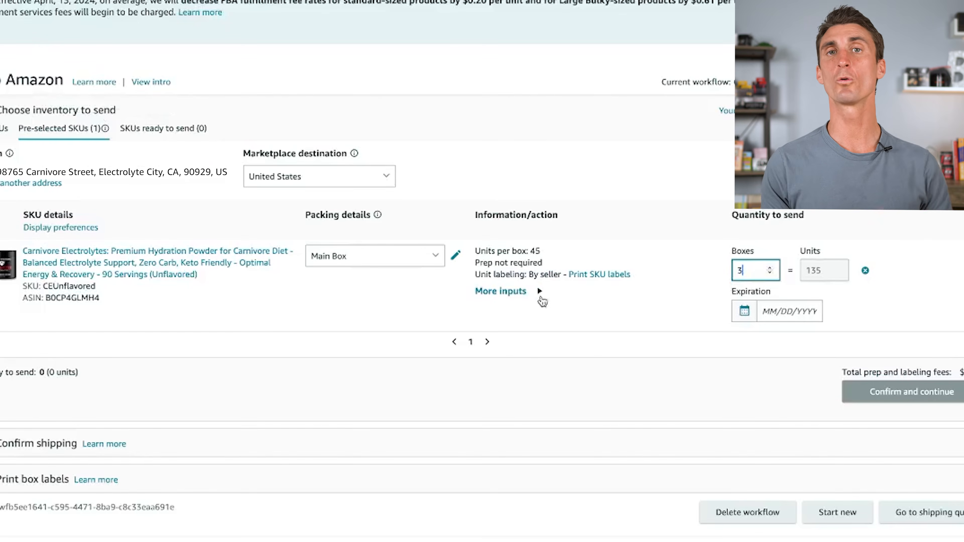
Print 30 SKU labels for the unflavored Carnivore Electrolytes in the 30-up US Letter format.
{"action": "left_click", "coordinate": [593, 275]}
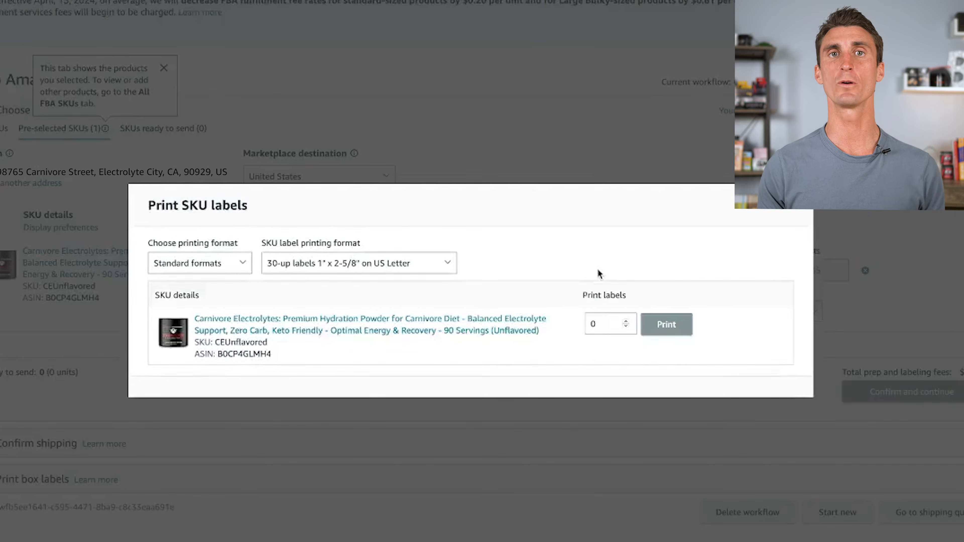
{"action": "left_click", "coordinate": [376, 268]}
{"action": "left_click", "coordinate": [535, 321]}
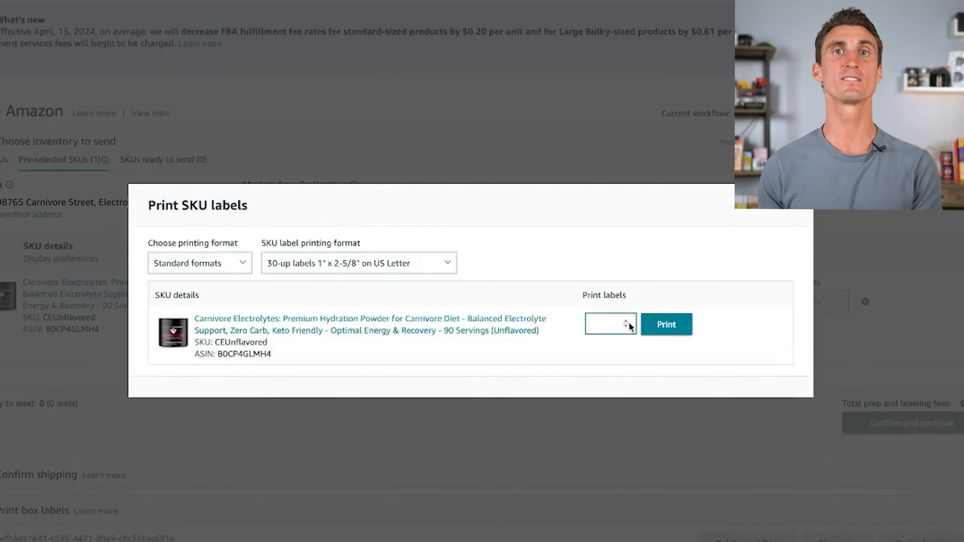
{"action": "type", "text": "30"}
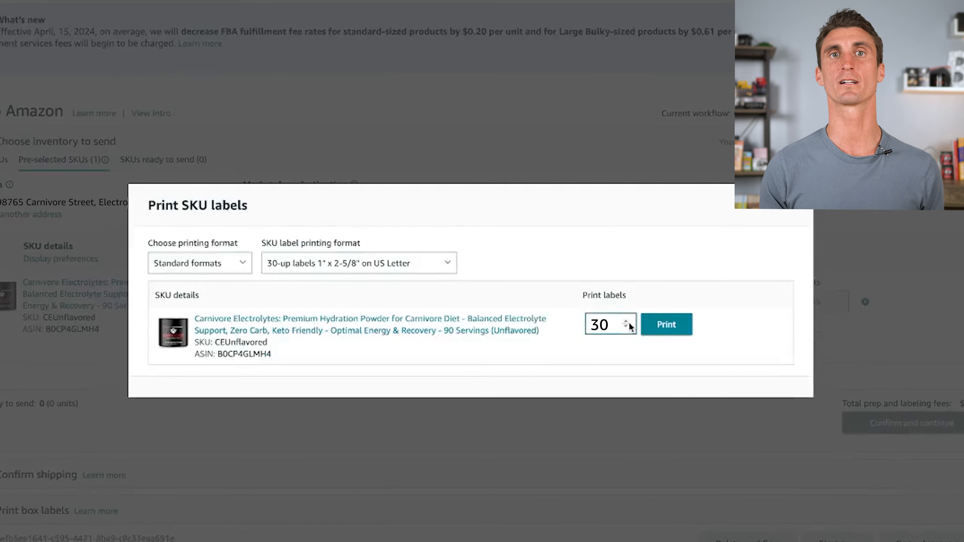
{"action": "left_click", "coordinate": [662, 325]}
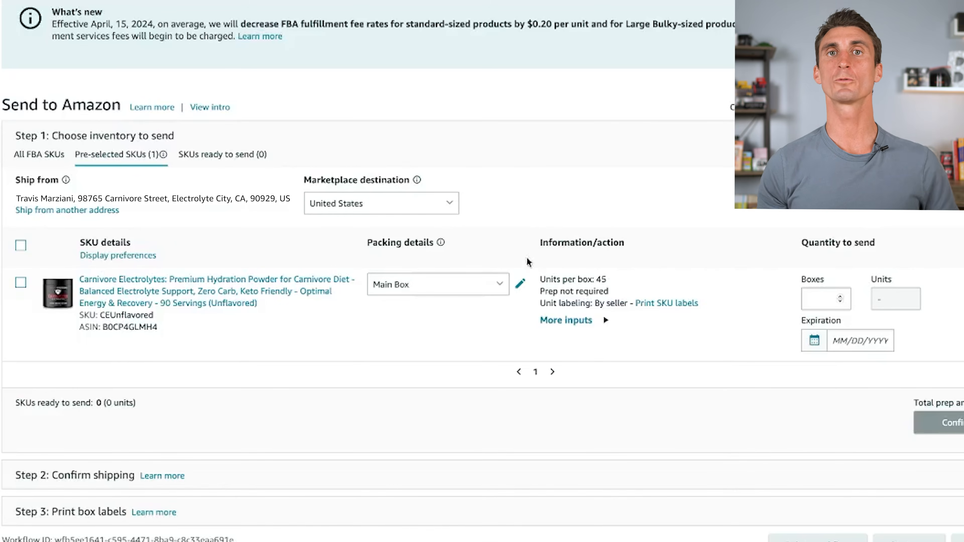
Set the quantity to send to 9 boxes with expiration date Nov 27, 2024, mark the SKU ready, and confirm the inventory.
{"action": "left_click", "coordinate": [557, 102]}
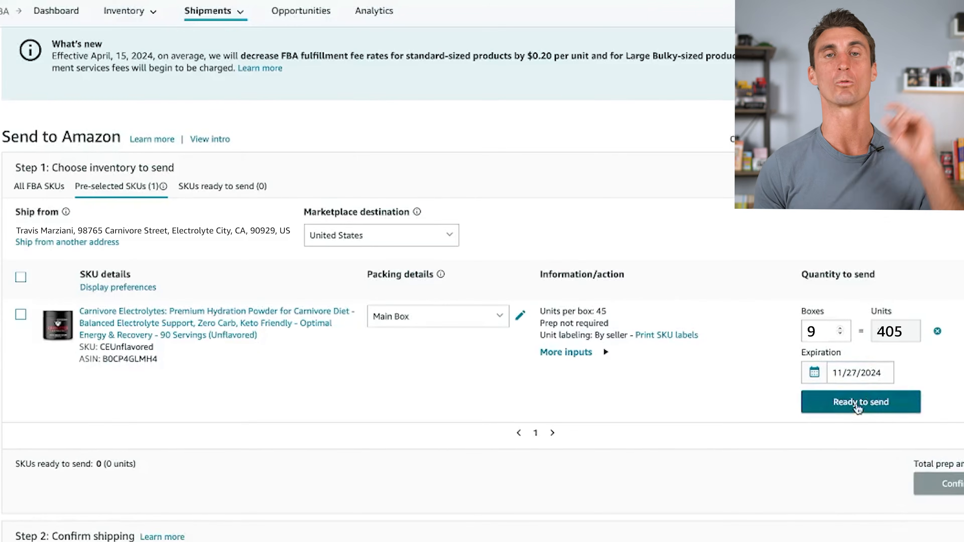
{"action": "left_click", "coordinate": [856, 402]}
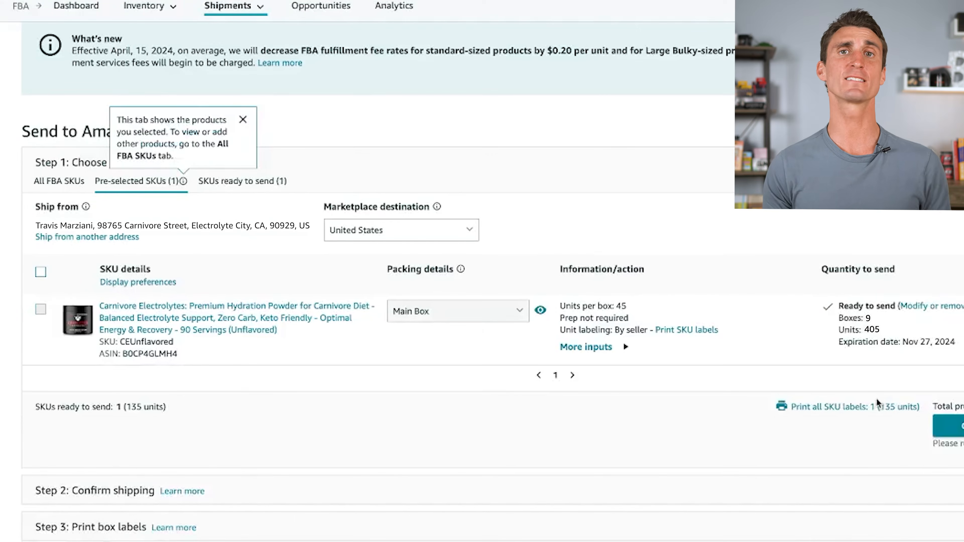
{"action": "left_click", "coordinate": [858, 432]}
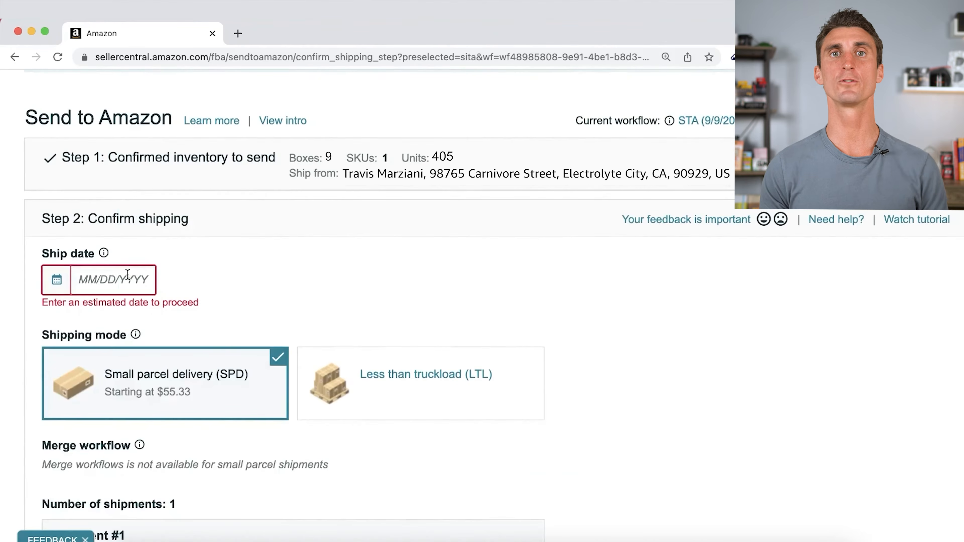
Set the ship date to 01/26/2024, then accept the charges and confirm small parcel delivery with UPS (Amazon partnered carrier).
{"action": "left_click", "coordinate": [127, 274]}
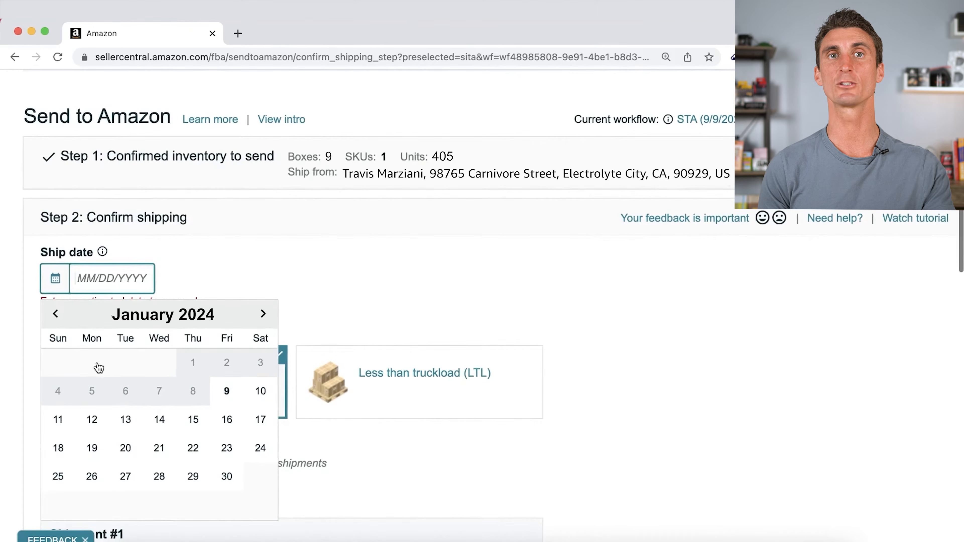
{"action": "left_click", "coordinate": [93, 478]}
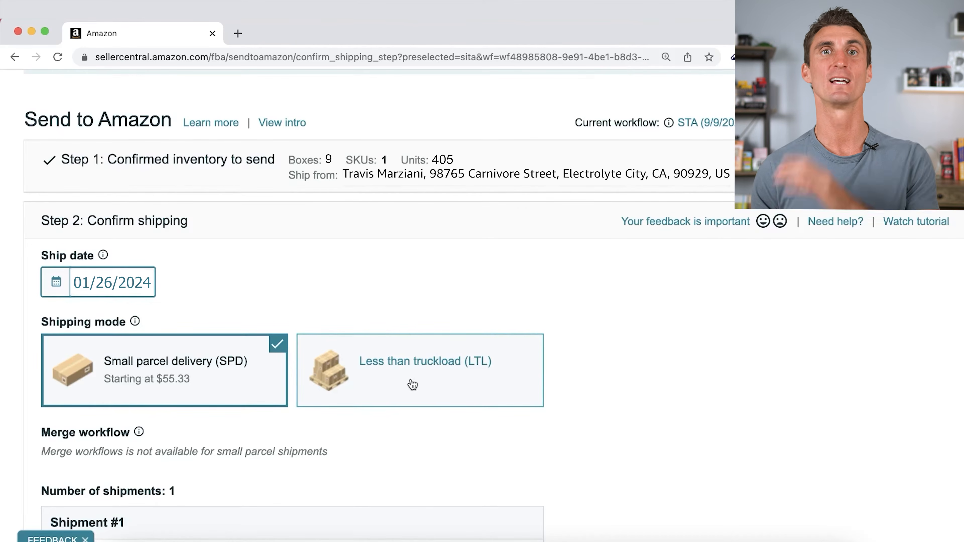
{"action": "scroll", "coordinate": [413, 384], "scroll_direction": "down", "scroll_amount": 6}
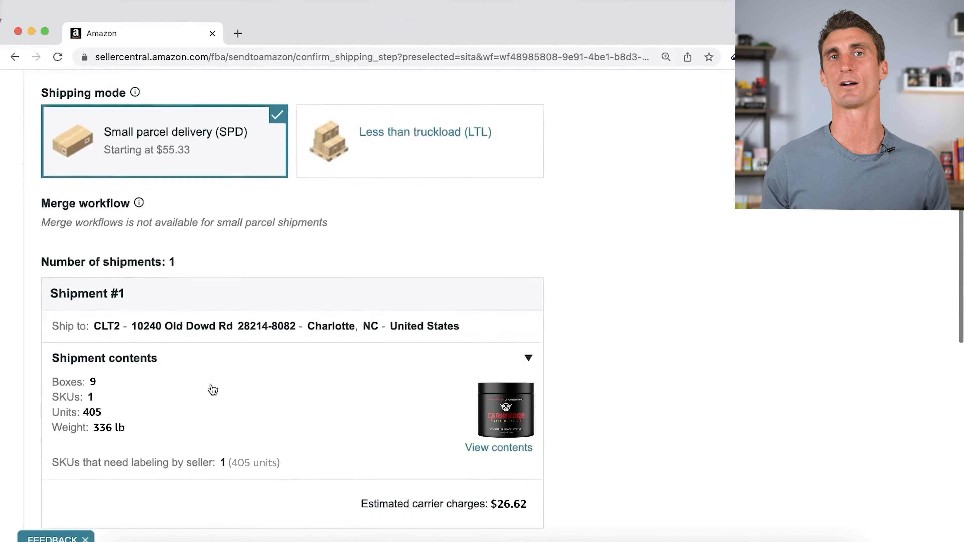
{"action": "scroll", "coordinate": [185, 426], "scroll_direction": "down", "scroll_amount": 4}
{"action": "left_click", "coordinate": [474, 459]}
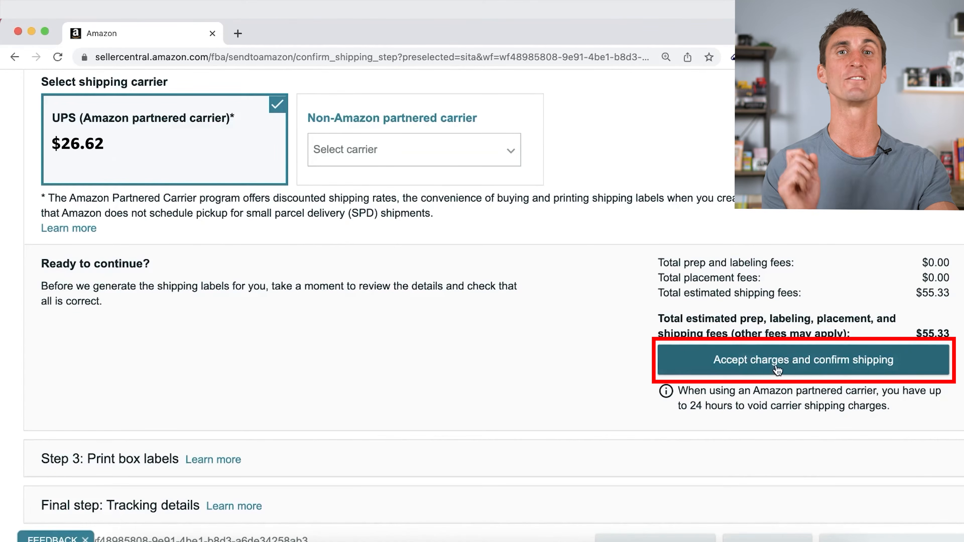
{"action": "left_click", "coordinate": [777, 370]}
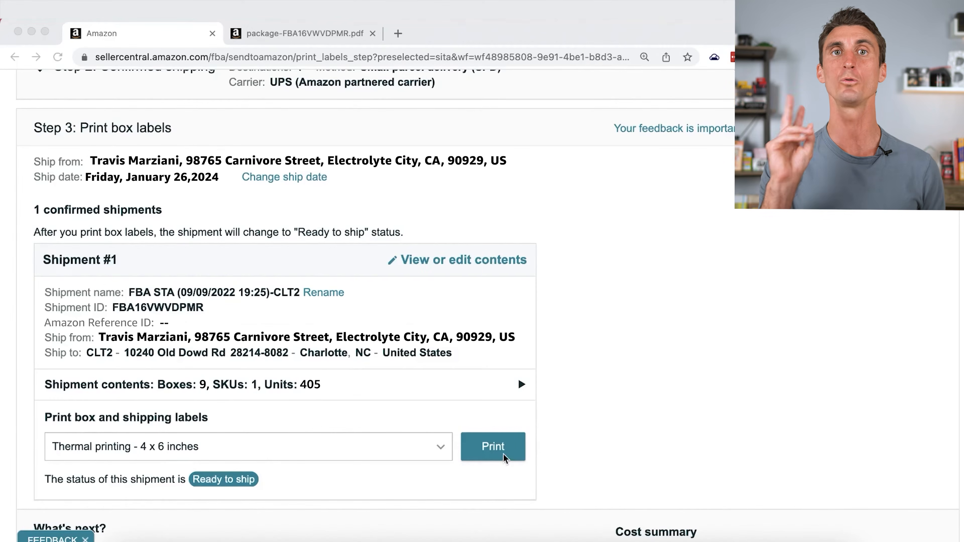
Print the box and shipping labels for Shipment #1 in the Thermal printing - 4 x 6 inches format.
{"action": "left_click", "coordinate": [503, 454]}
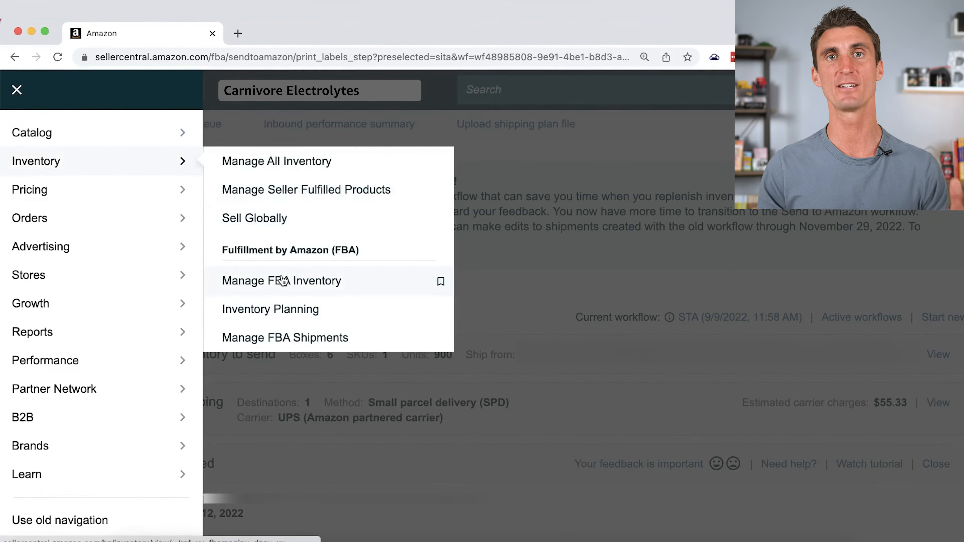
Open the FBA shipping queue and review the shipment events timeline of the LAX9 shipment created Jan 26, 2024.
{"action": "left_click", "coordinate": [300, 338]}
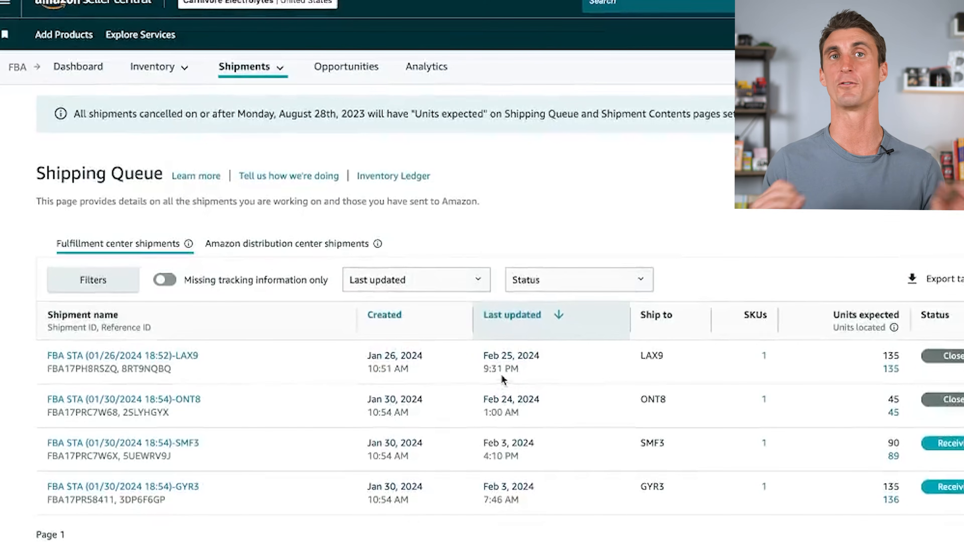
{"action": "left_click", "coordinate": [155, 357]}
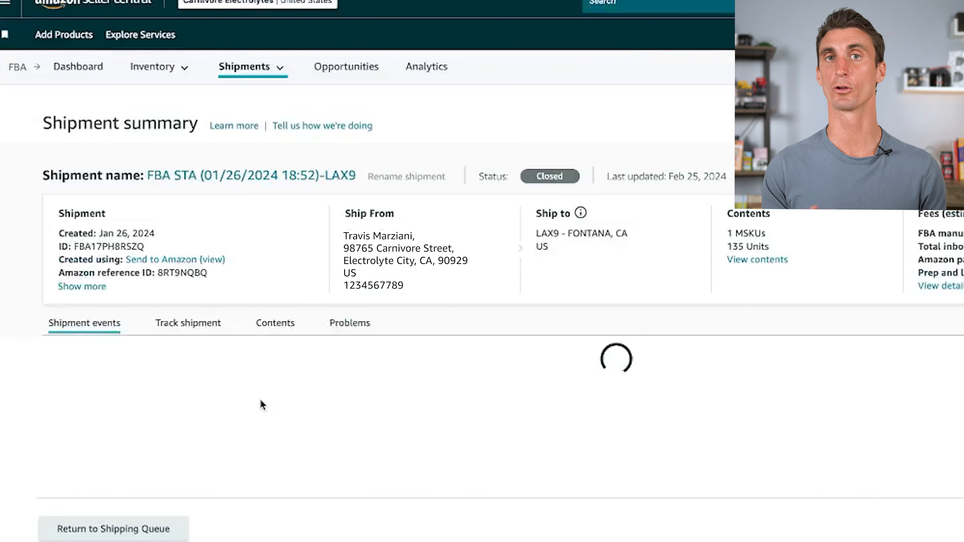
{"action": "scroll", "coordinate": [269, 409], "scroll_direction": "down", "scroll_amount": 10}
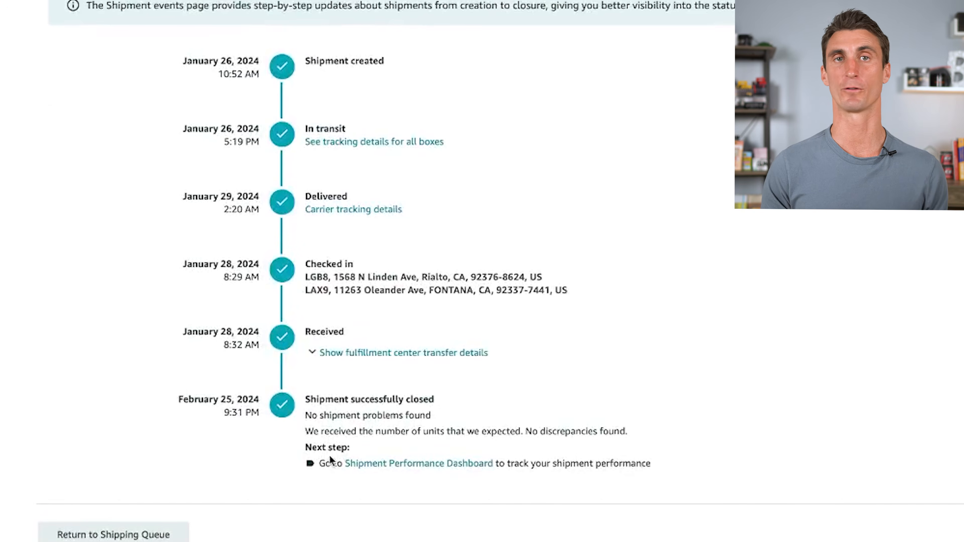
{"action": "scroll", "coordinate": [375, 375], "scroll_direction": "up", "scroll_amount": 10}
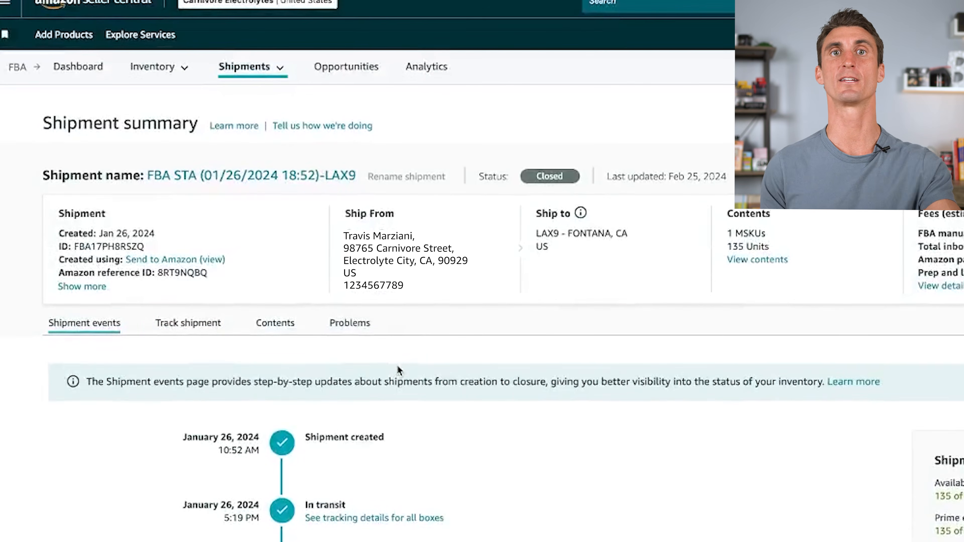
Review the carrier tracking history of each box in the LAX9 shipment.
{"action": "left_click", "coordinate": [188, 323]}
{"action": "scroll", "coordinate": [279, 348], "scroll_direction": "down", "scroll_amount": 3}
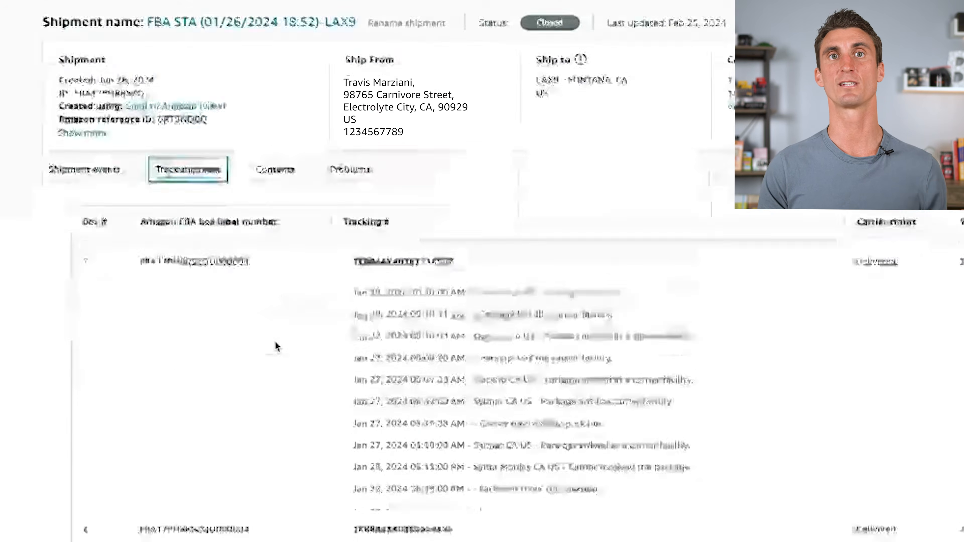
{"action": "scroll", "coordinate": [275, 340], "scroll_direction": "down", "scroll_amount": 15}
{"action": "scroll", "coordinate": [275, 340], "scroll_direction": "up", "scroll_amount": 4}
{"action": "scroll", "coordinate": [275, 341], "scroll_direction": "up", "scroll_amount": 15}
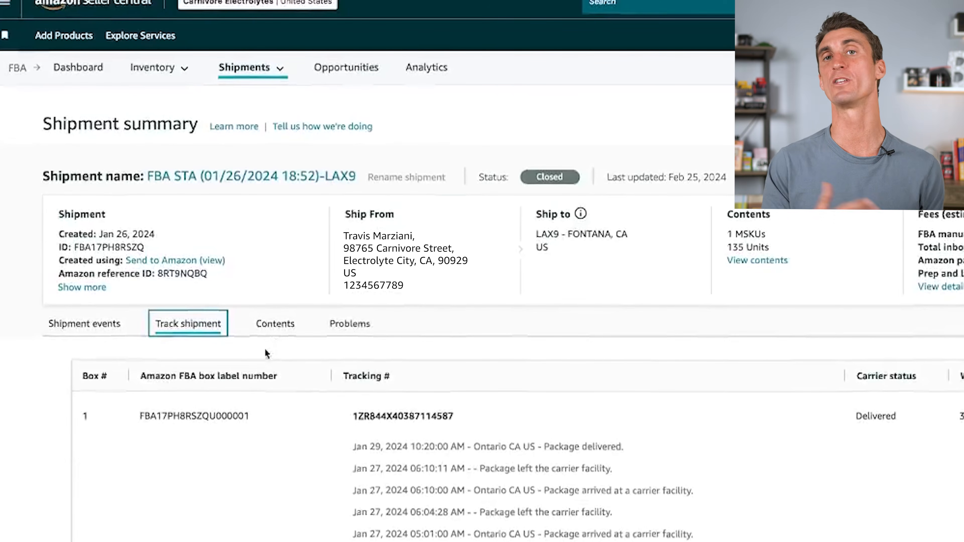
Check the LAX9 shipment's contents for expected and located units, and open its list of problems.
{"action": "left_click", "coordinate": [274, 327]}
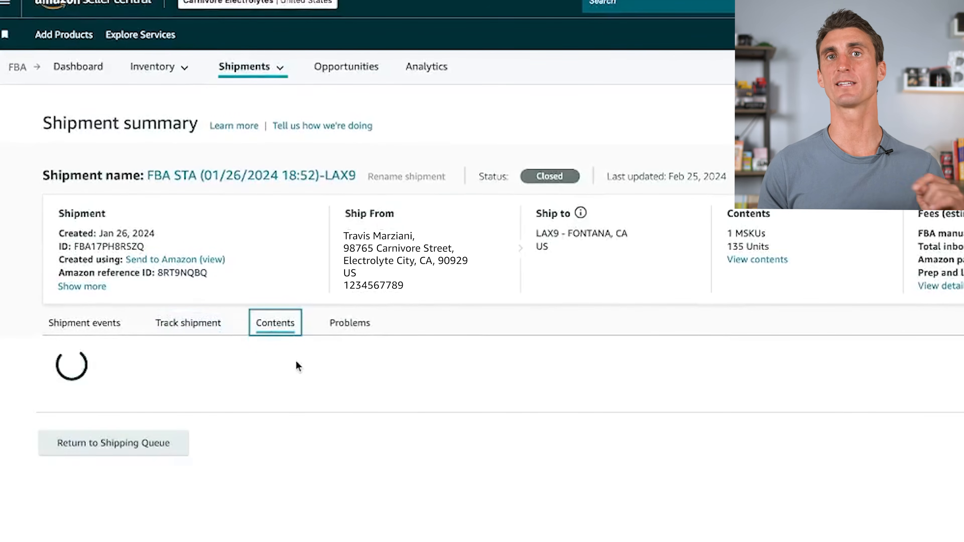
{"action": "scroll", "coordinate": [296, 366], "scroll_direction": "down", "scroll_amount": 3}
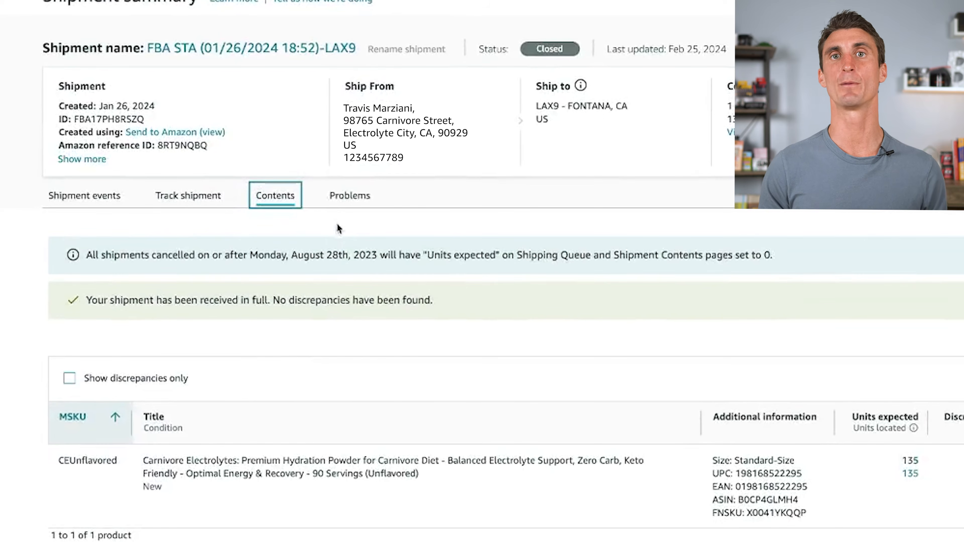
{"action": "left_click", "coordinate": [347, 196]}
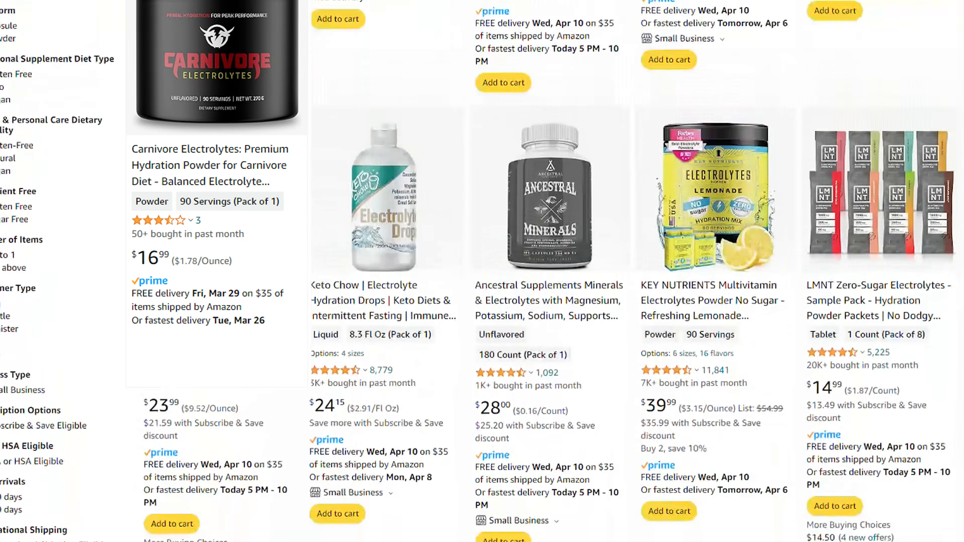
{"action": "scroll", "coordinate": [482, 271], "scroll_direction": "down", "scroll_amount": 15}
{"action": "scroll", "coordinate": [482, 272], "scroll_direction": "down", "scroll_amount": 15}
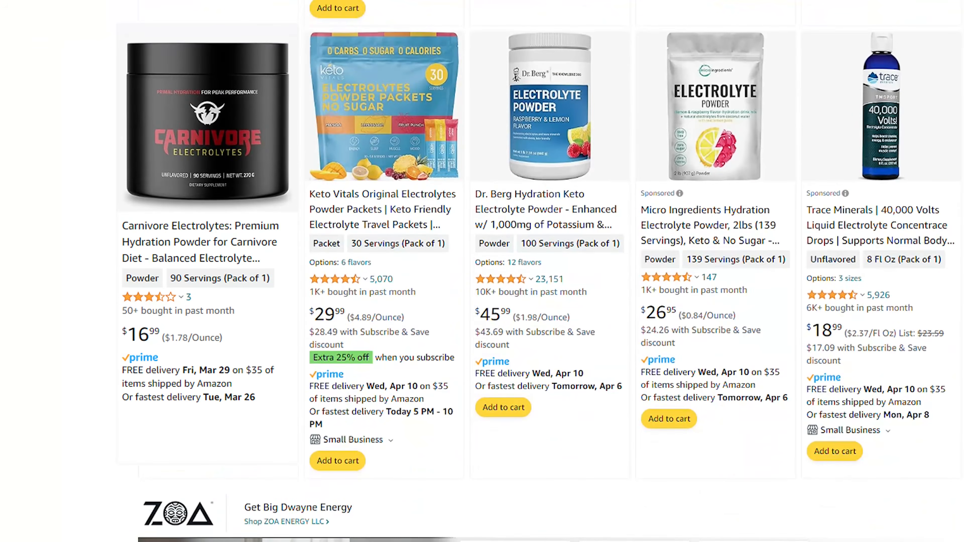